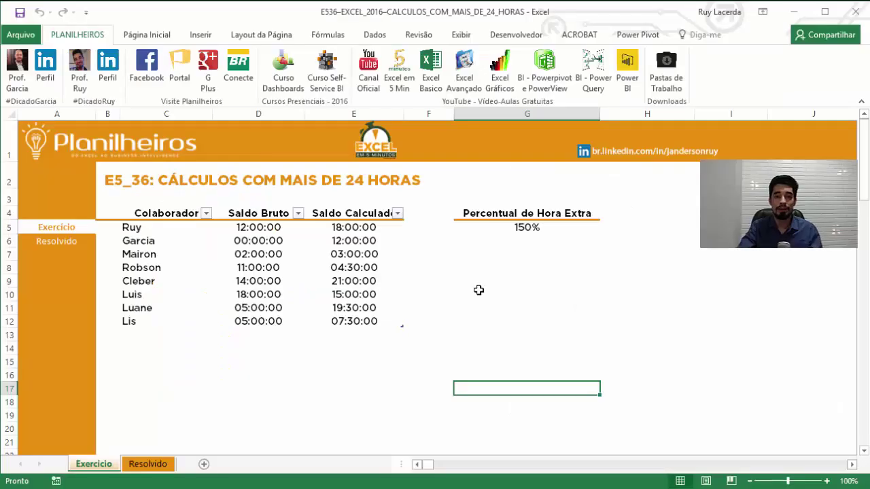
- Show the Table Design settings revealing the table name fDados, then select Ruy's Saldo Bruto in D5
click(158, 240)
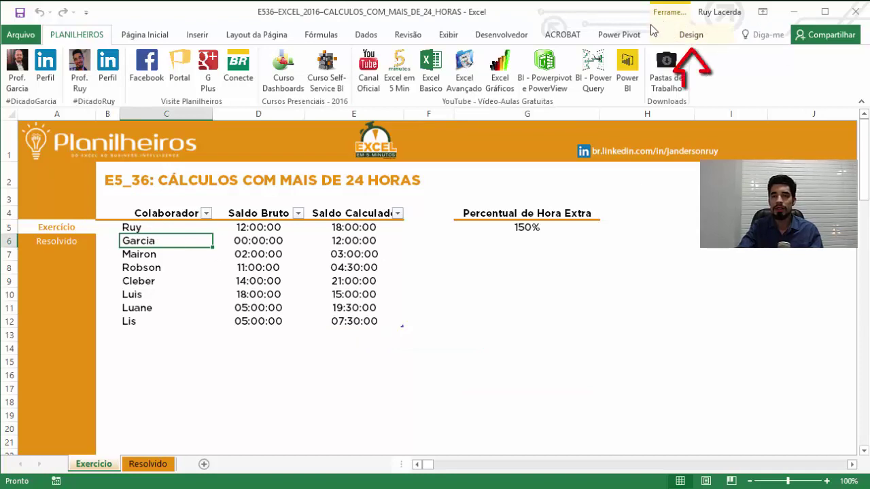
click(688, 36)
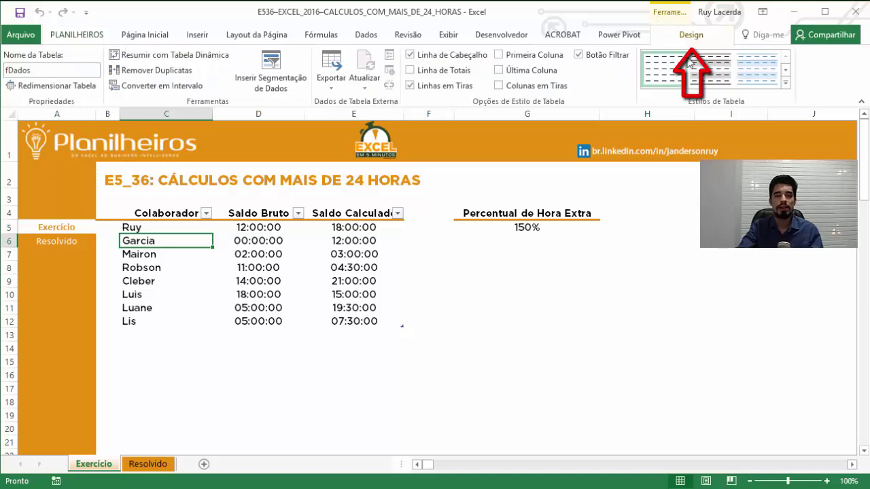
click(265, 253)
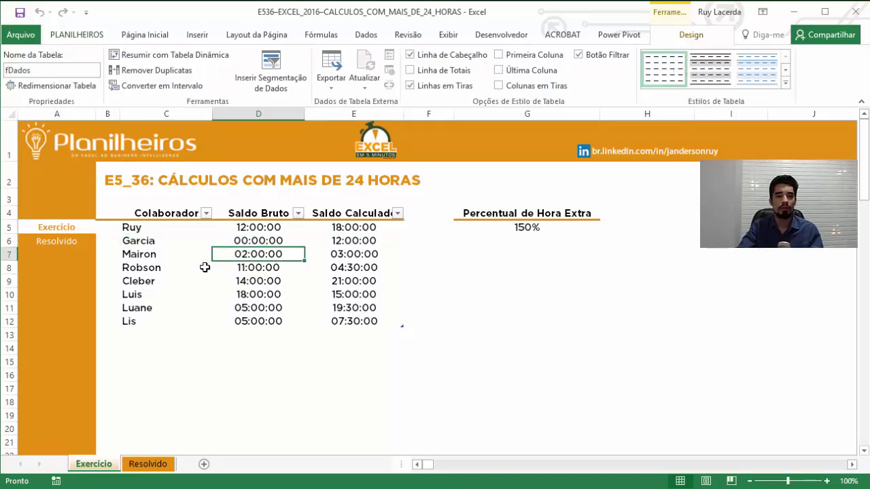
drag(250, 228, 299, 318)
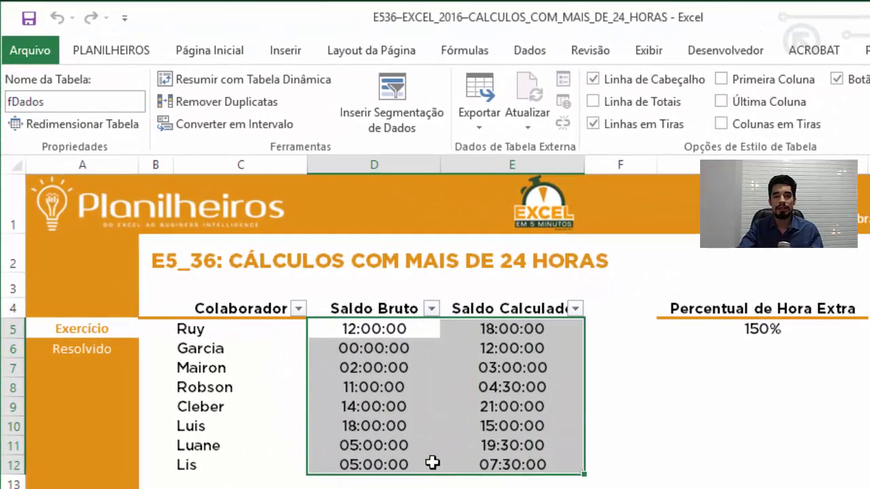
drag(432, 462, 416, 464)
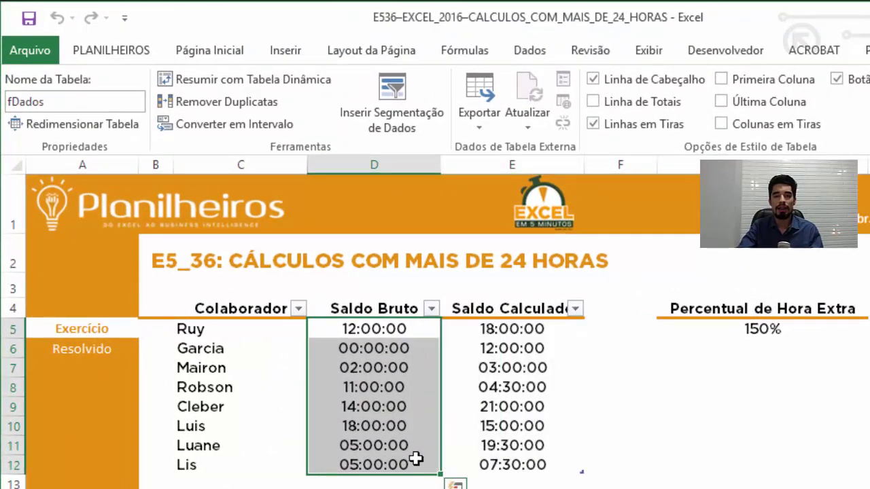
click(407, 348)
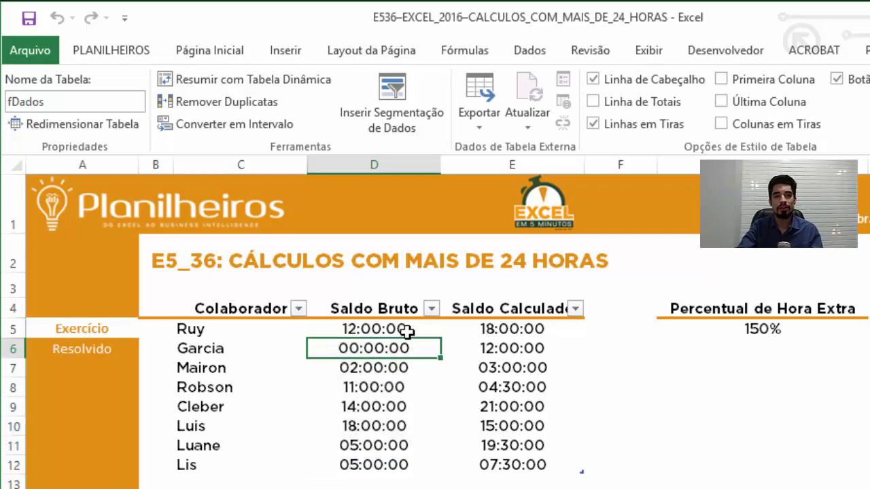
click(406, 330)
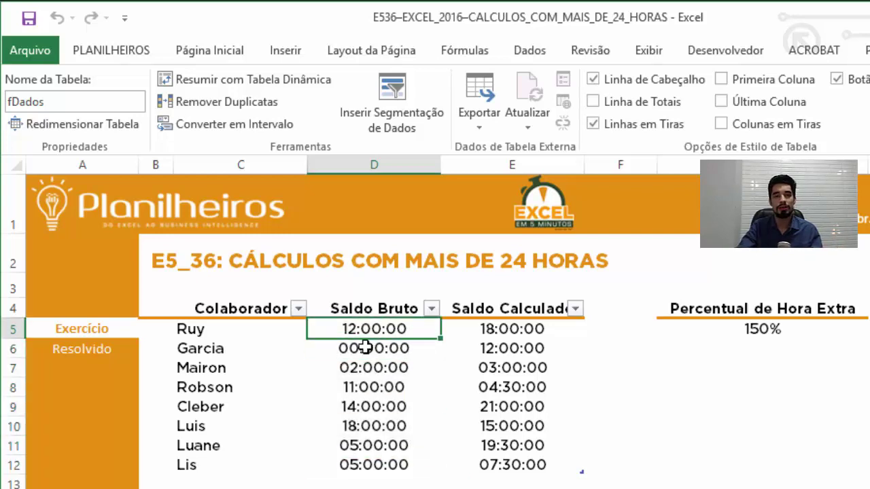
click(93, 350)
click(379, 331)
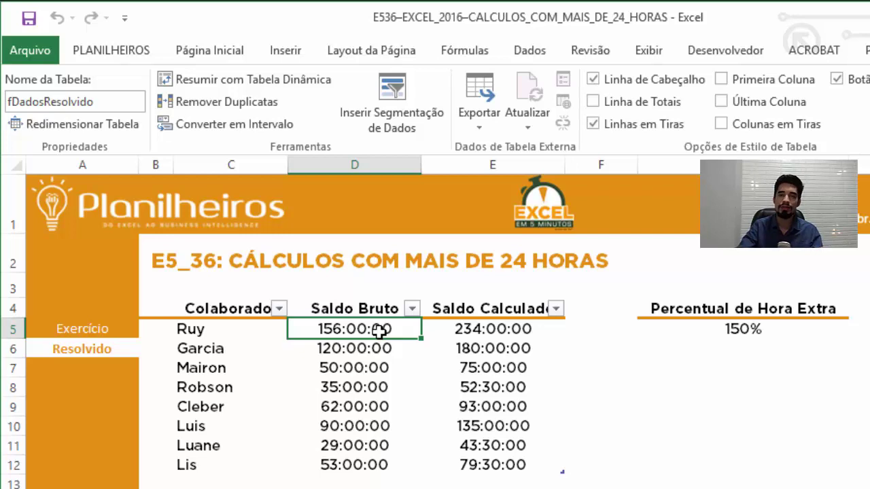
click(76, 331)
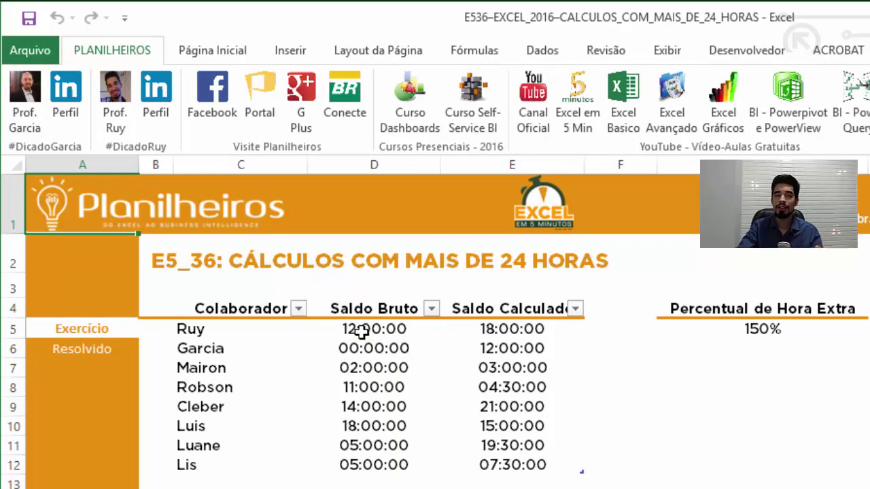
click(360, 330)
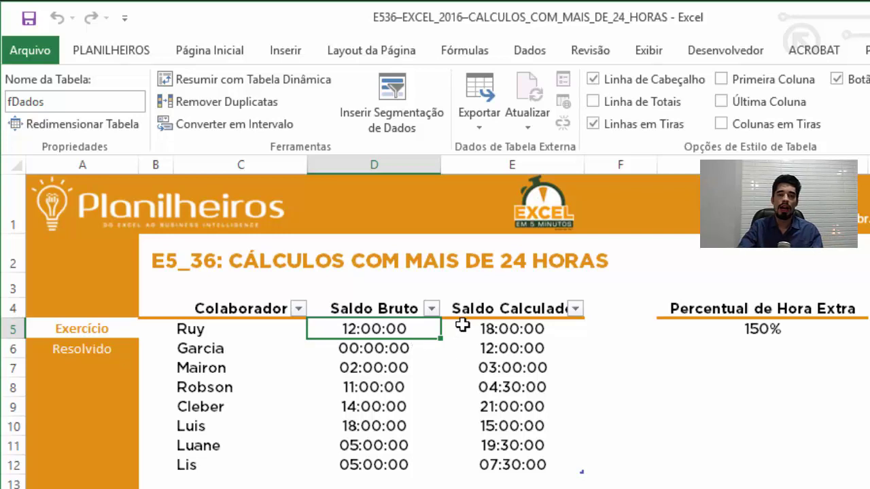
- Select the Saldo Bruto hours D5:D12 and open Format Cells through Mais Formatos de Número
mouse_move(403, 327)
mouse_down()
mouse_move(398, 463)
mouse_move(442, 460)
mouse_up()
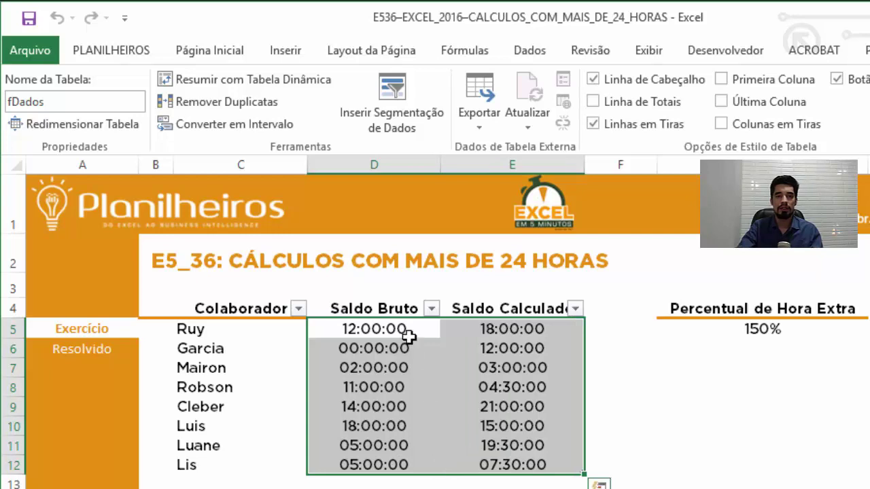
click(218, 52)
drag(413, 329, 415, 465)
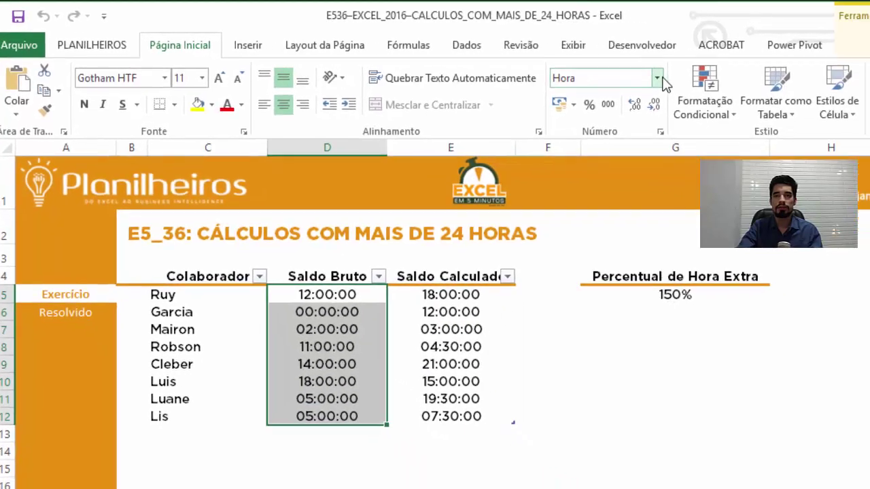
click(561, 68)
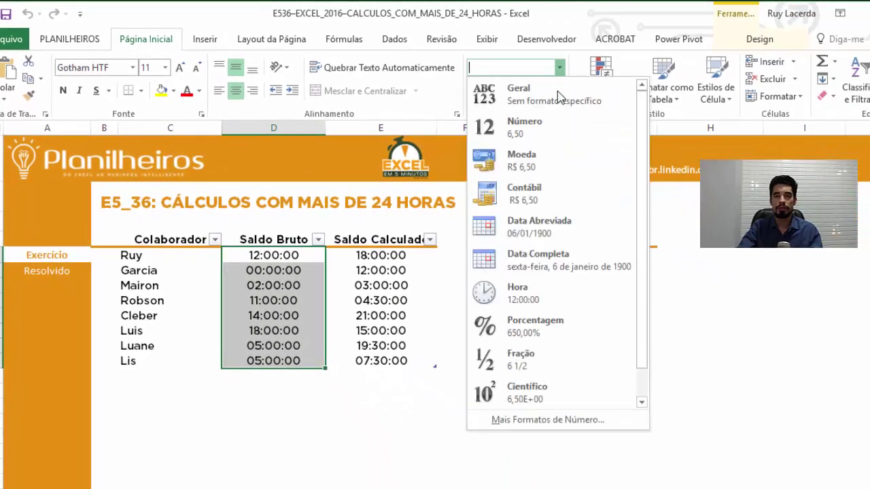
click(550, 419)
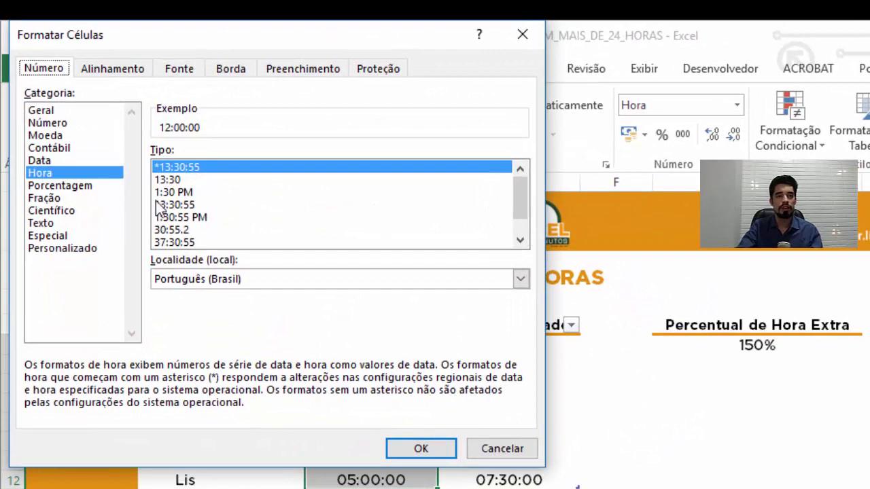
- Apply the custom [h]:mm:ss format to D5:D12 so Ruy's total reads 156:00:00
scroll(324, 200, down, 1)
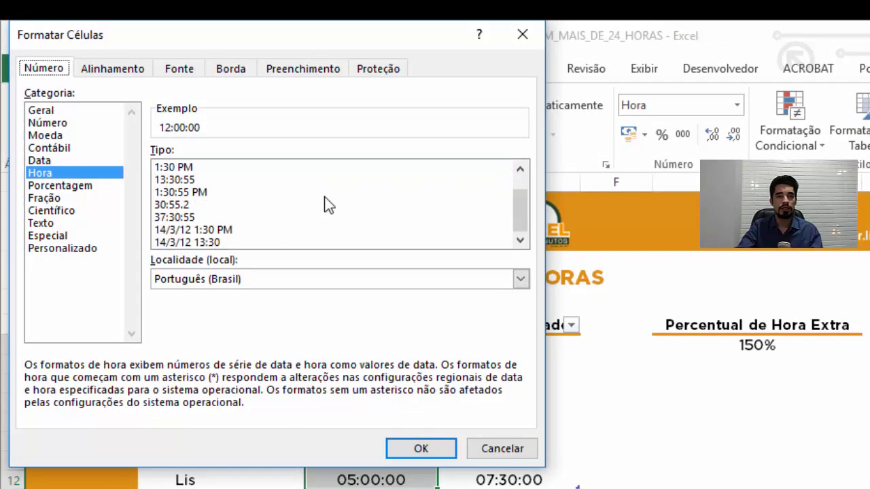
click(95, 250)
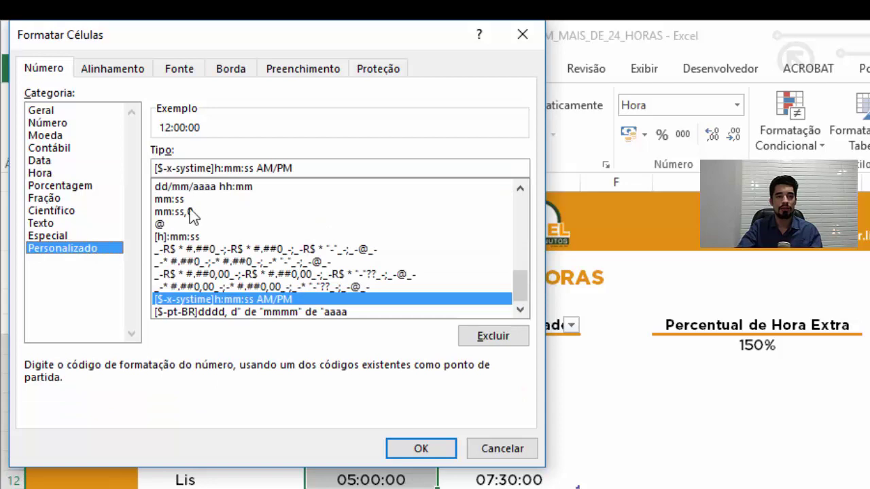
click(182, 237)
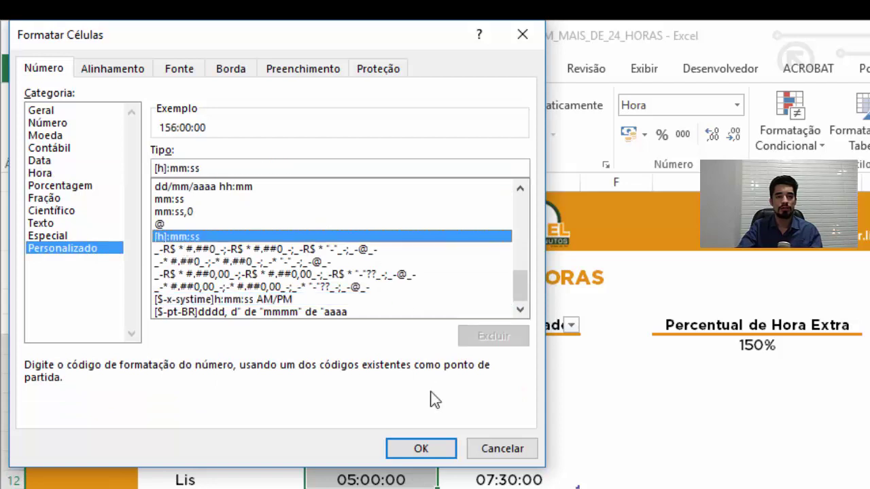
click(433, 451)
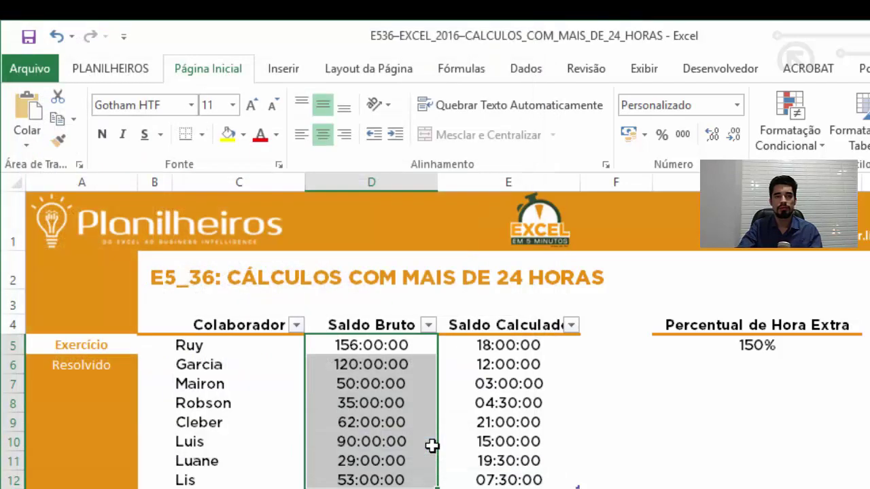
click(433, 443)
click(421, 383)
click(412, 347)
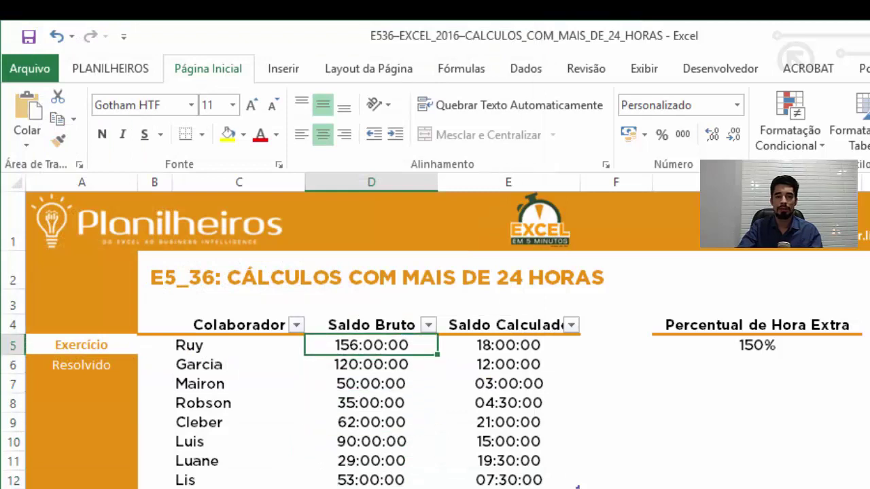
- Give Saldo Calculado E5:E12 the custom [h]:mm:ss format with Ctrl+1, previewing 234:00:00
drag(517, 345, 511, 476)
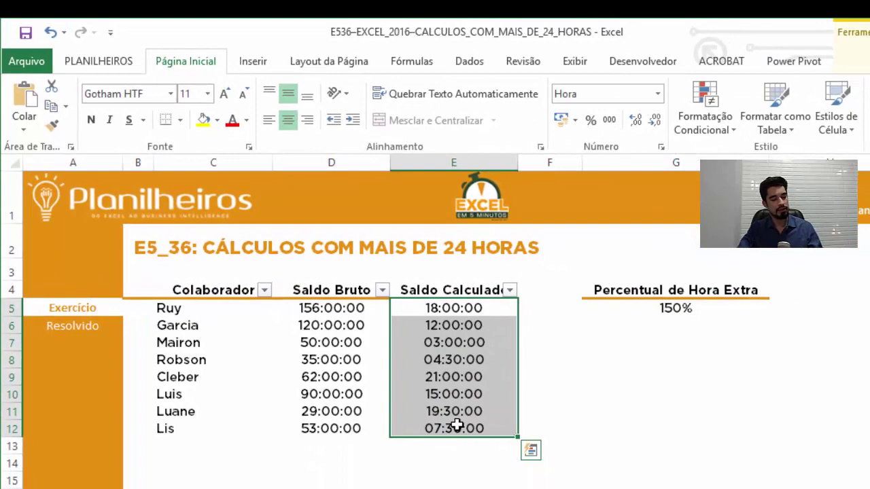
key(ctrl+1)
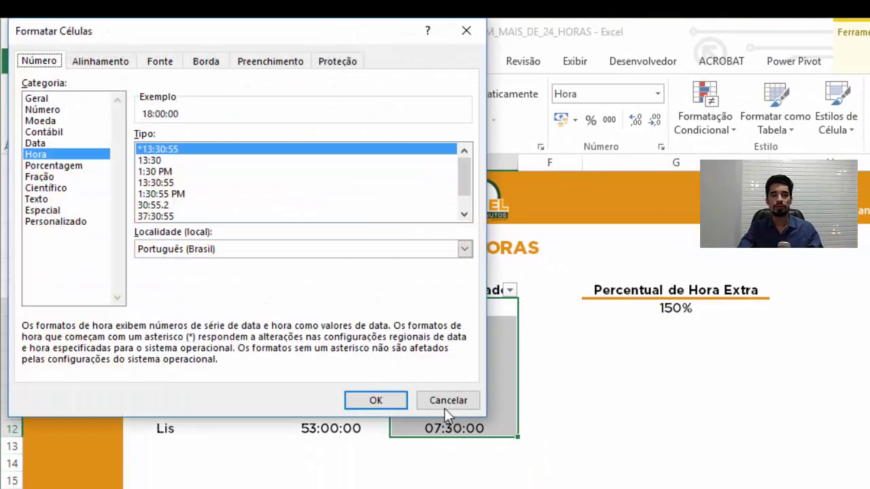
click(63, 223)
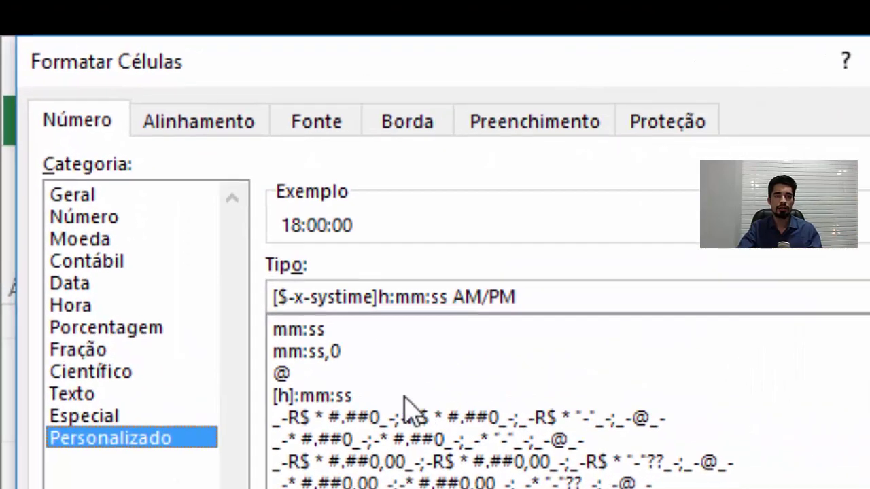
click(284, 293)
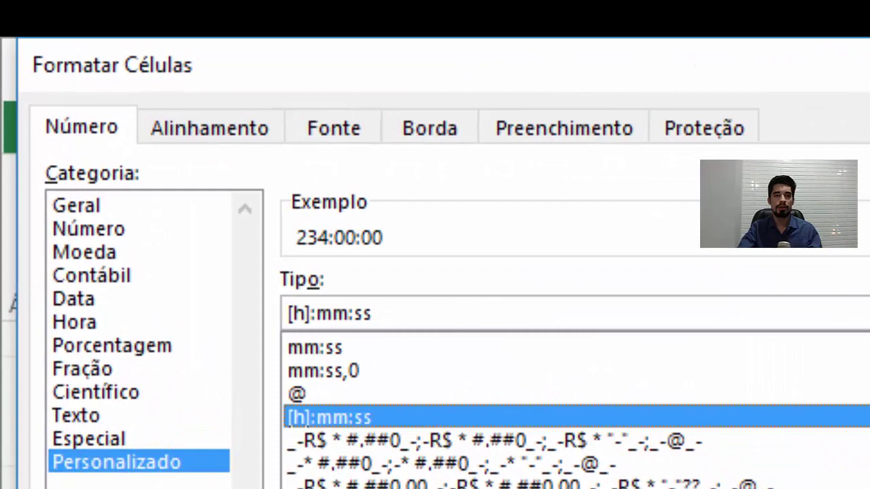
key(Return)
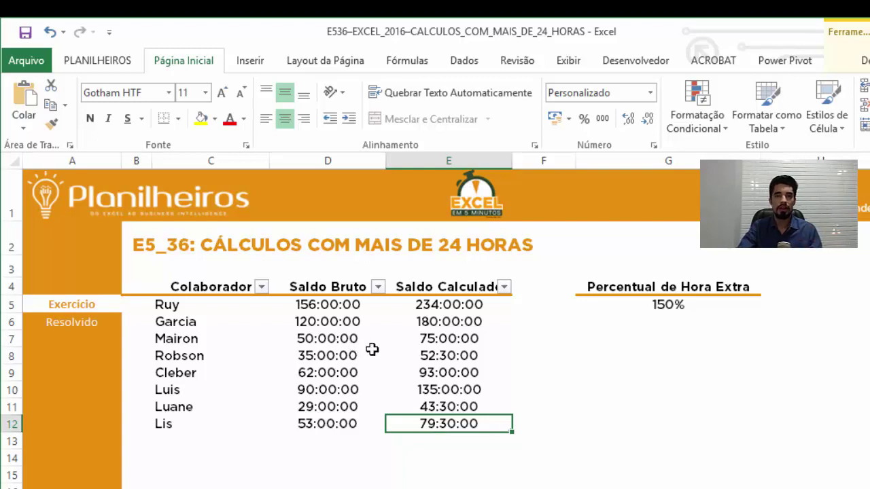
click(446, 308)
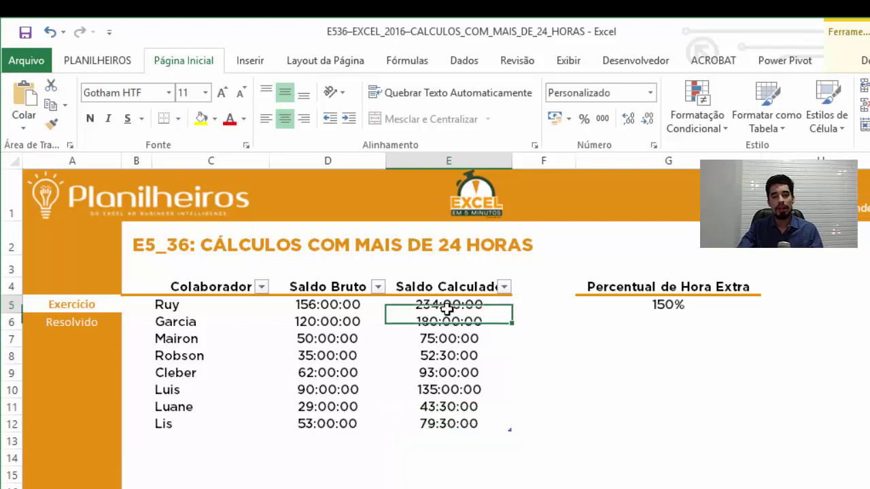
double_click(449, 309)
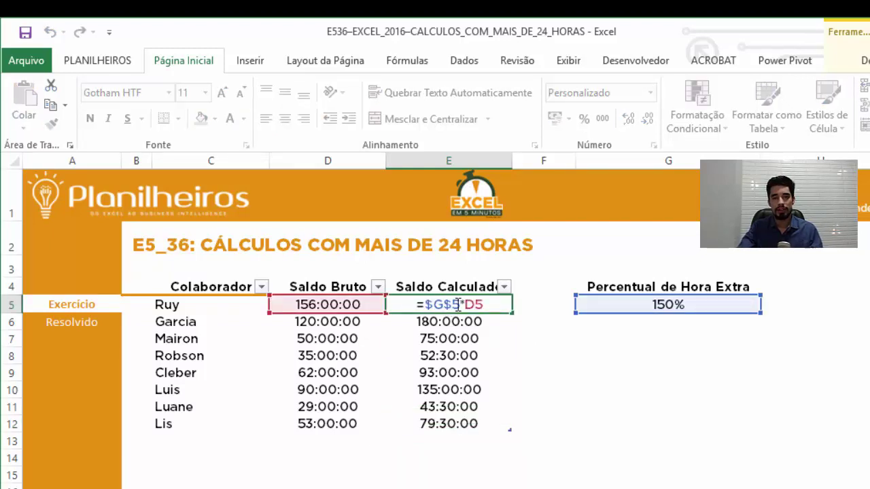
drag(489, 303, 424, 303)
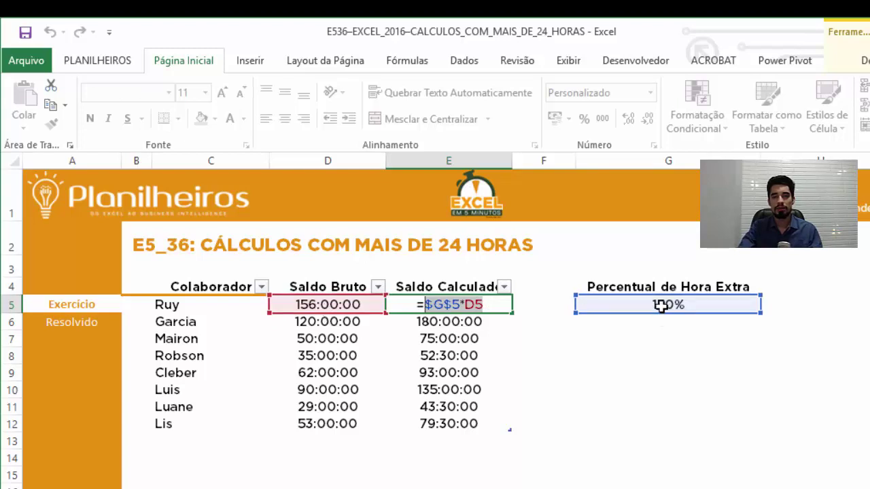
click(442, 340)
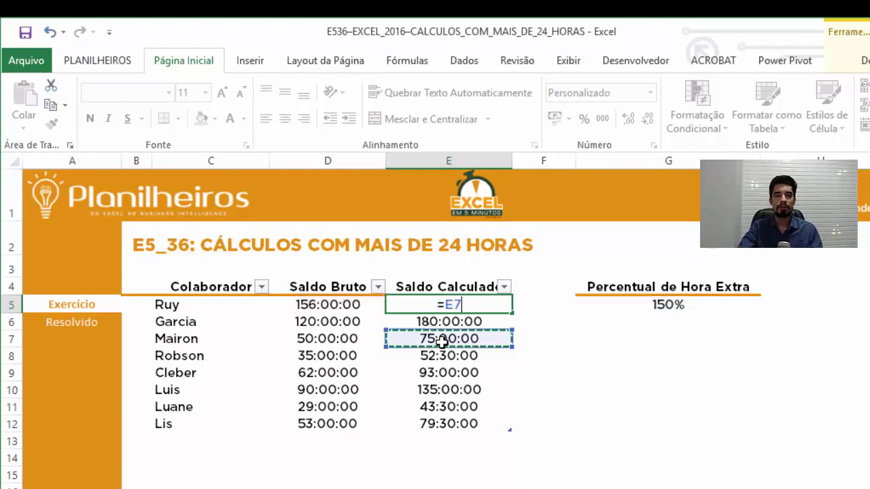
key(Escape)
click(469, 321)
click(473, 304)
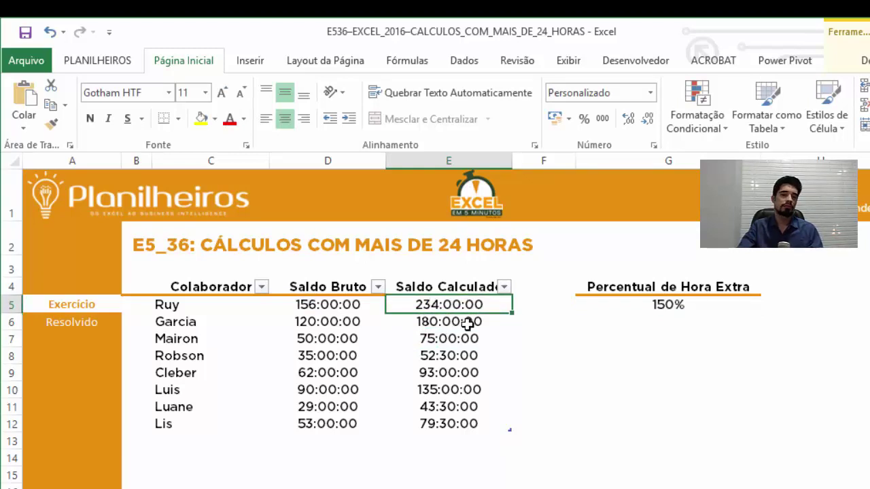
- Undo both [h]:mm:ss formats so Ruy's hours read 12:00:00 and 18:00:00, then select the table data
drag(334, 302, 319, 422)
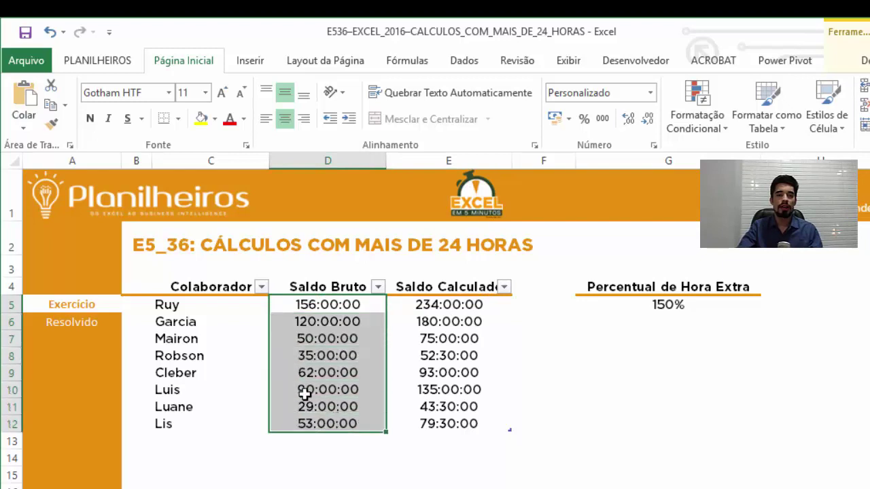
click(250, 335)
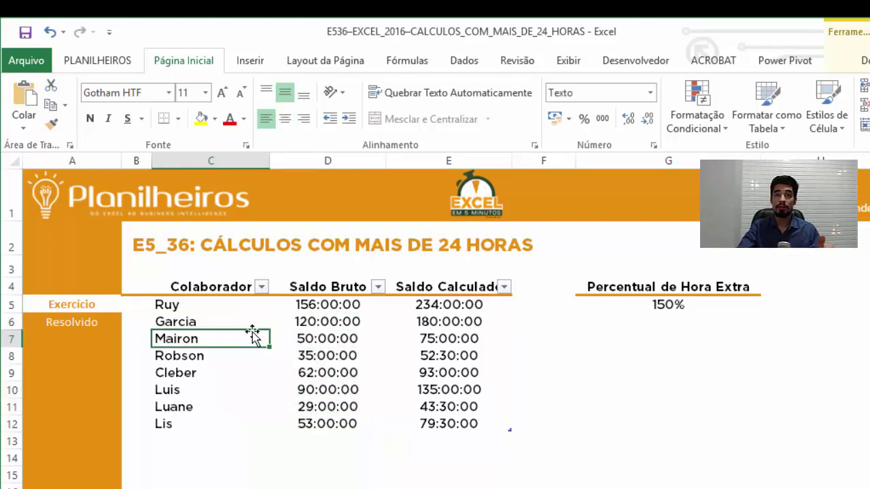
drag(303, 306, 316, 422)
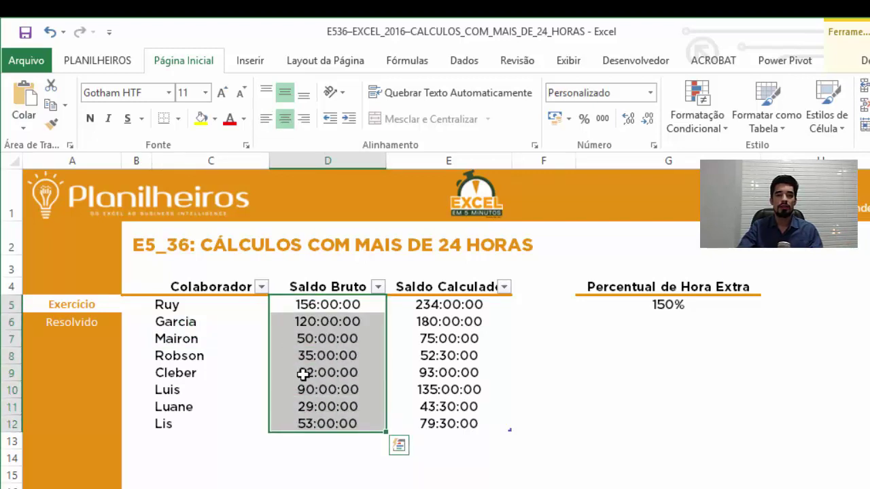
click(49, 33)
click(48, 33)
click(523, 400)
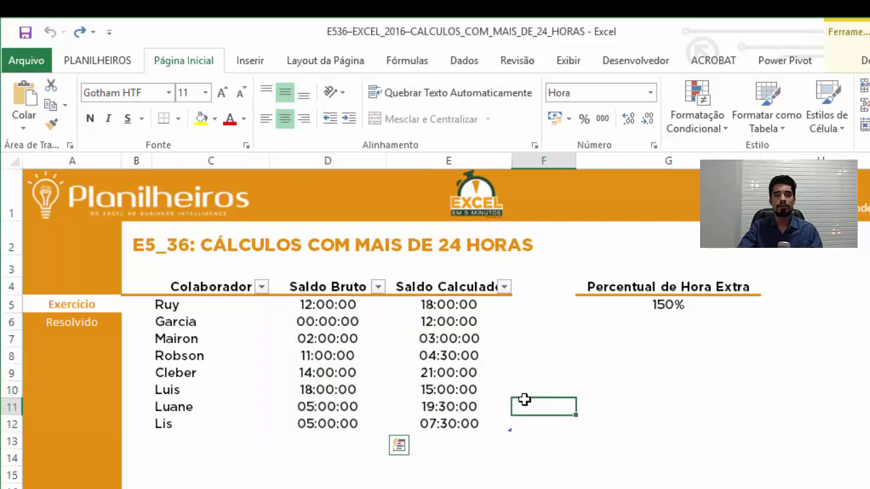
mouse_move(229, 304)
mouse_down()
mouse_move(225, 330)
mouse_move(346, 389)
mouse_move(426, 393)
mouse_up()
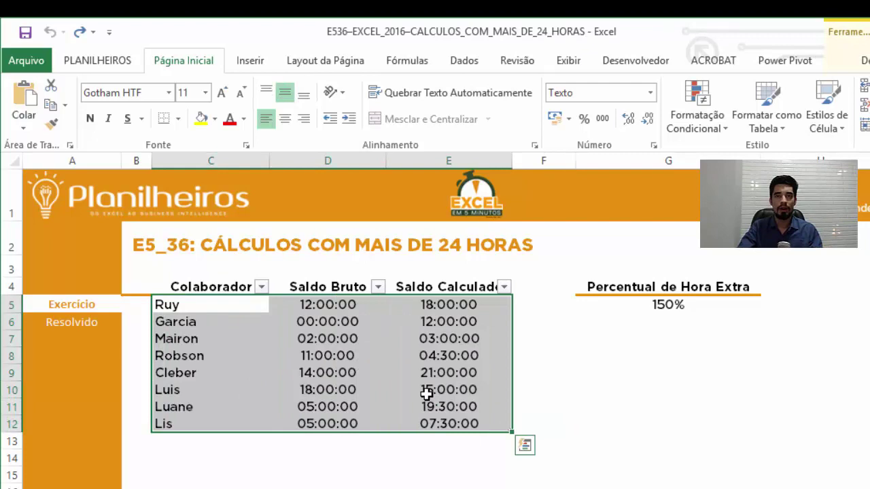
- Load the selected table into Power Query via Dados > Da Tabela as the fDados query
click(461, 63)
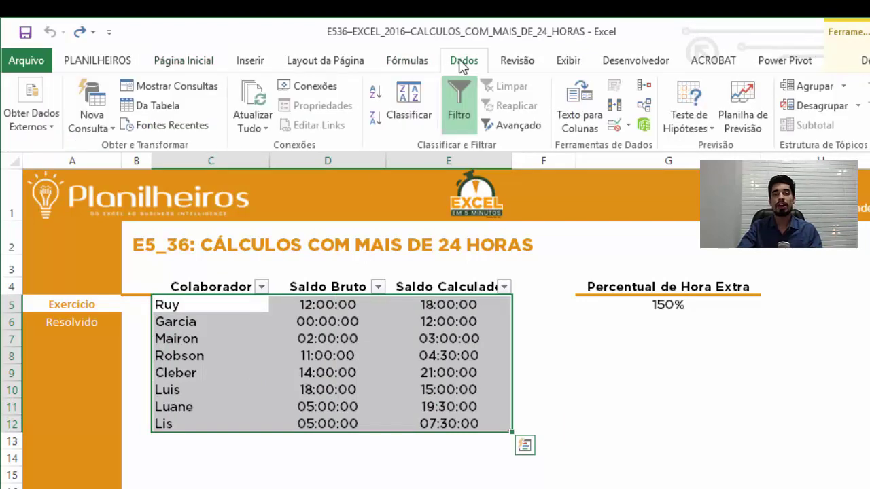
click(163, 108)
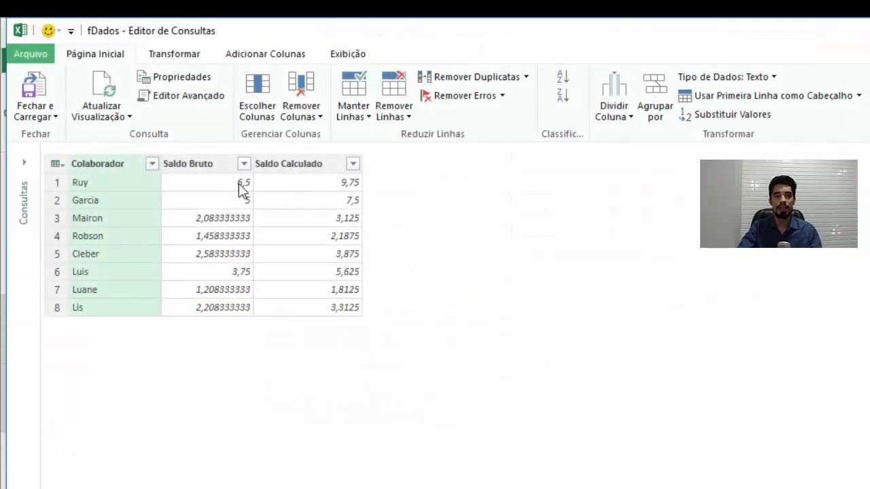
- Set Saldo Bruto and Saldo Calculado to Hora, then to Duração, so Ruy shows 6.12:00:00
click(228, 163)
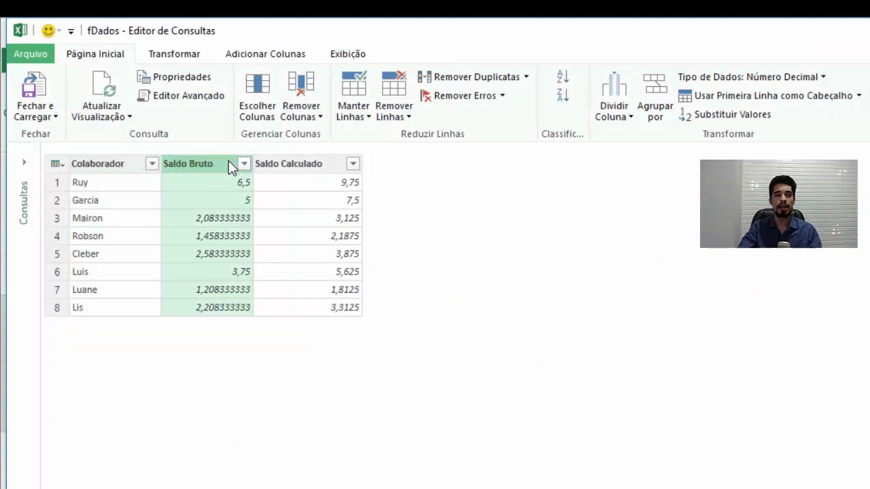
shift+click(289, 167)
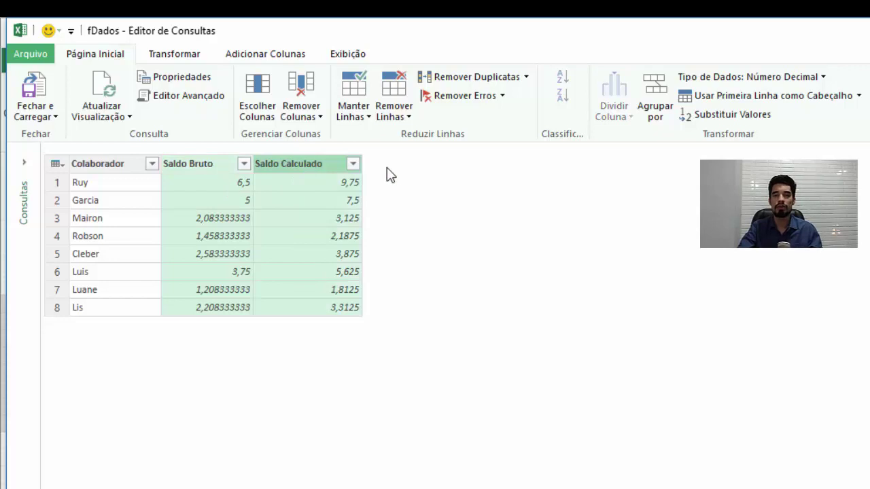
scroll(775, 138, down, 1)
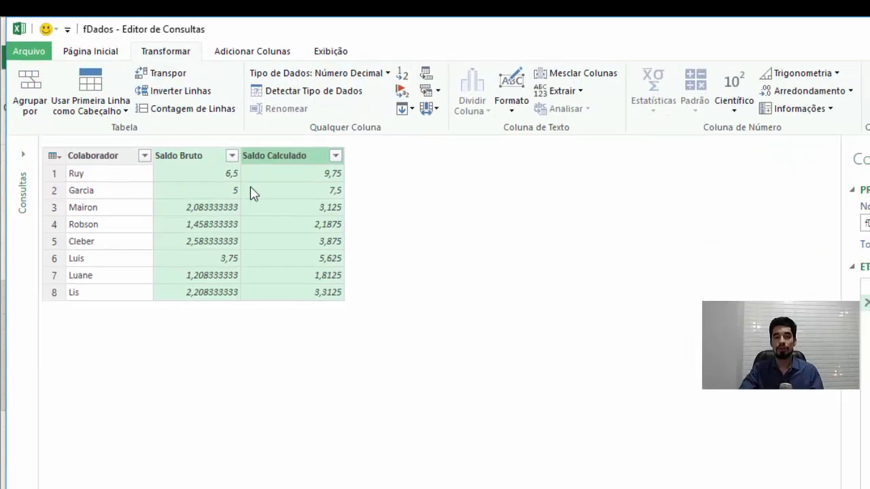
click(114, 53)
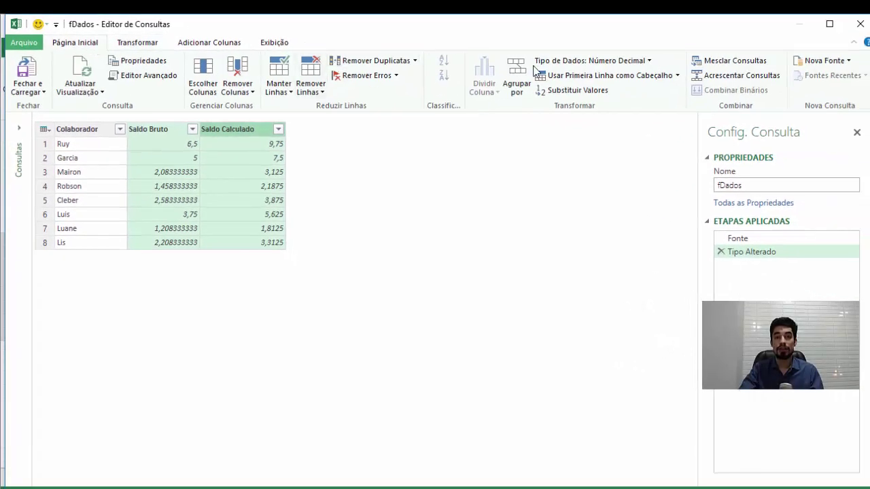
click(591, 61)
click(566, 152)
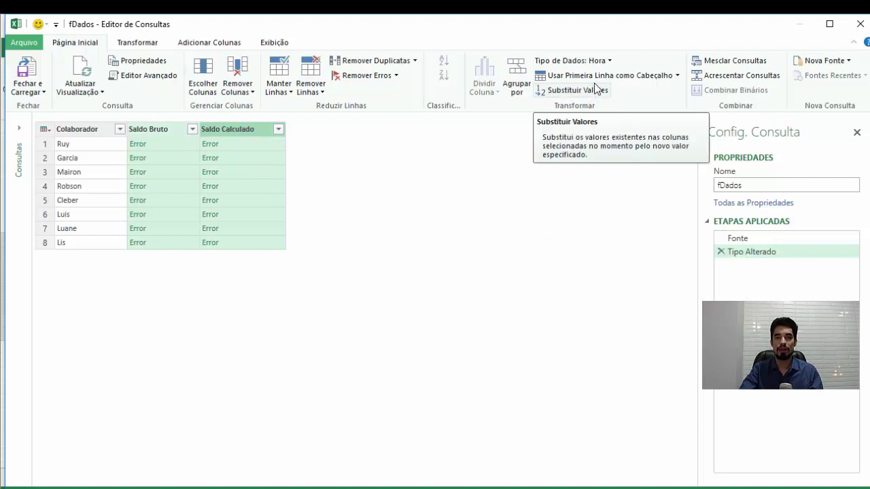
click(583, 61)
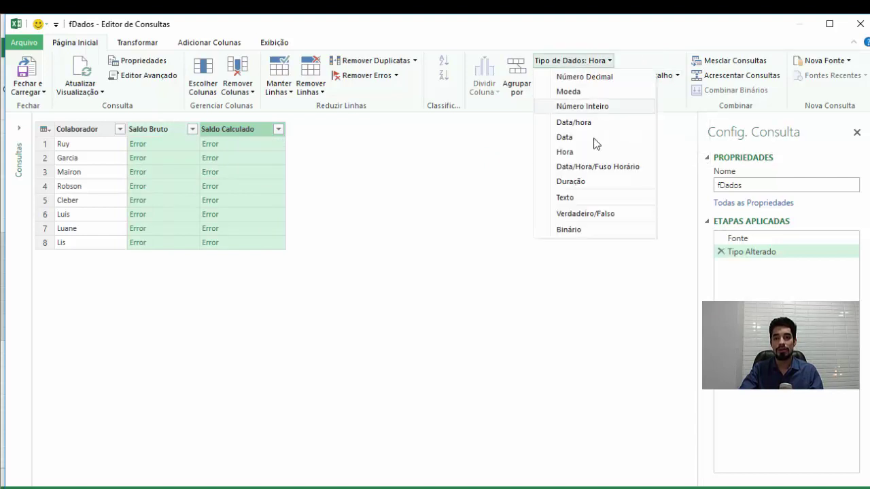
click(594, 182)
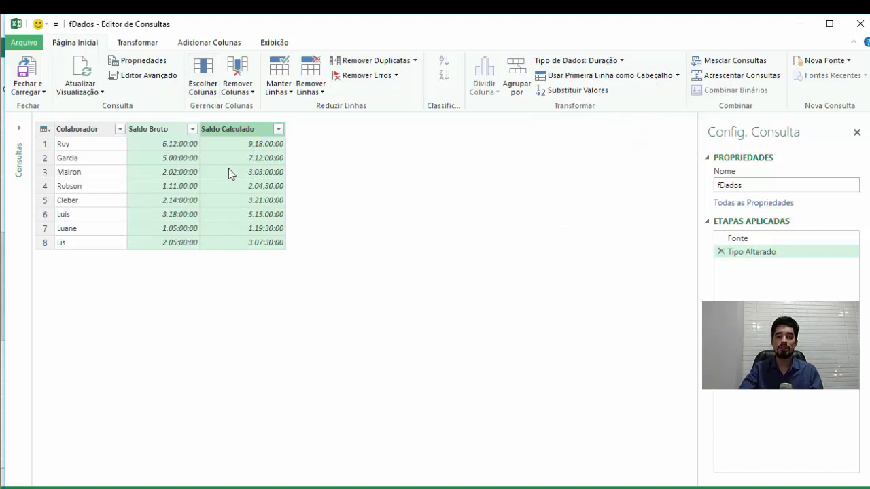
- Try converting both duration columns to Total de Segundos, then delete that step
click(146, 44)
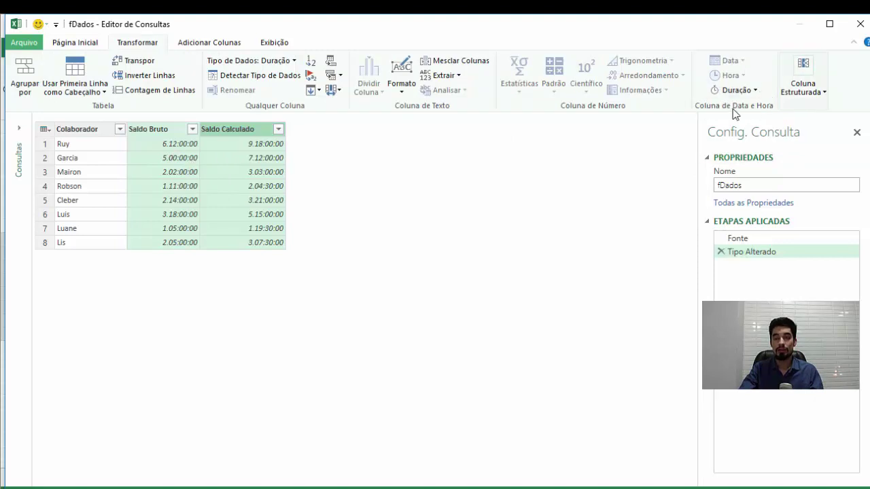
click(739, 91)
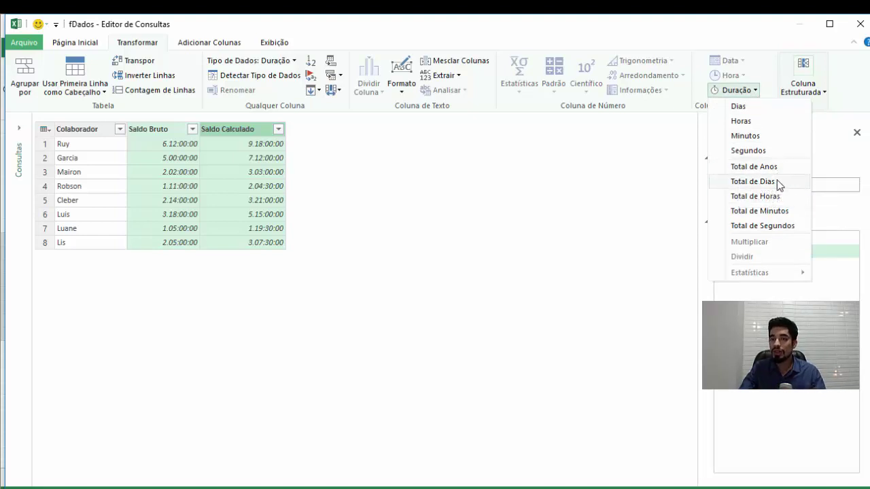
click(762, 226)
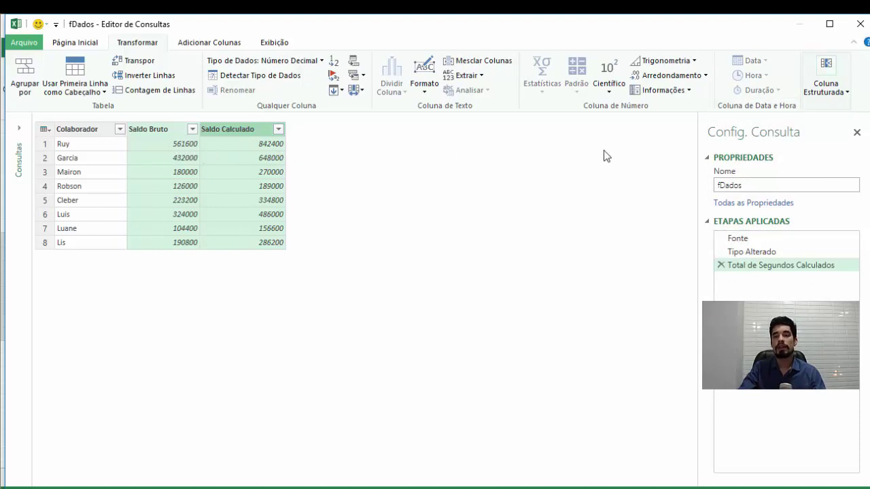
click(720, 265)
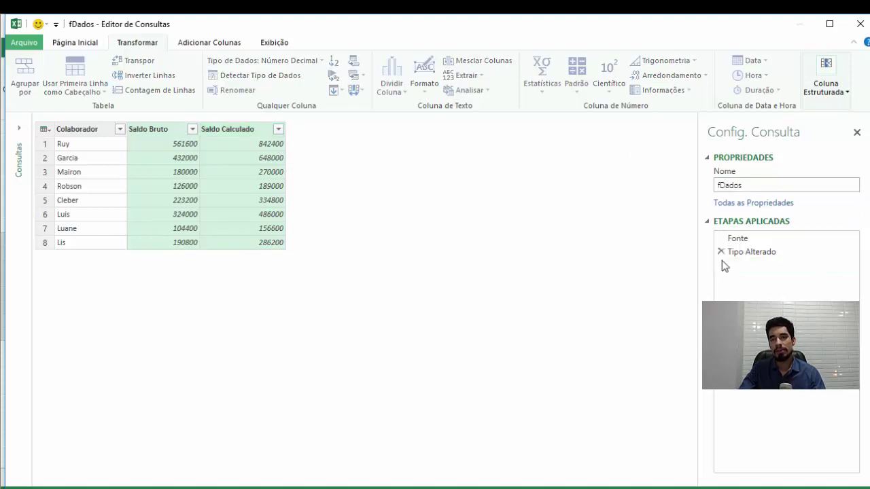
- Try extracting Horas and delete it, then convert both columns to Total de Horas (156, 234)
click(756, 91)
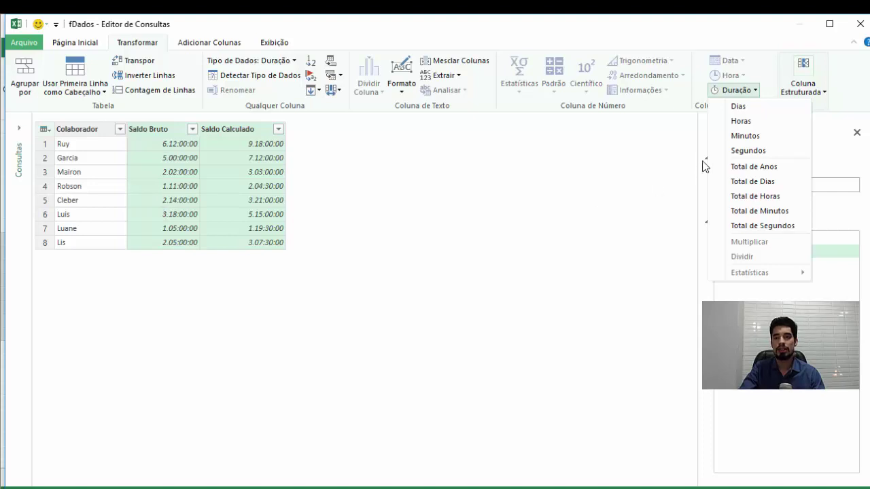
click(739, 122)
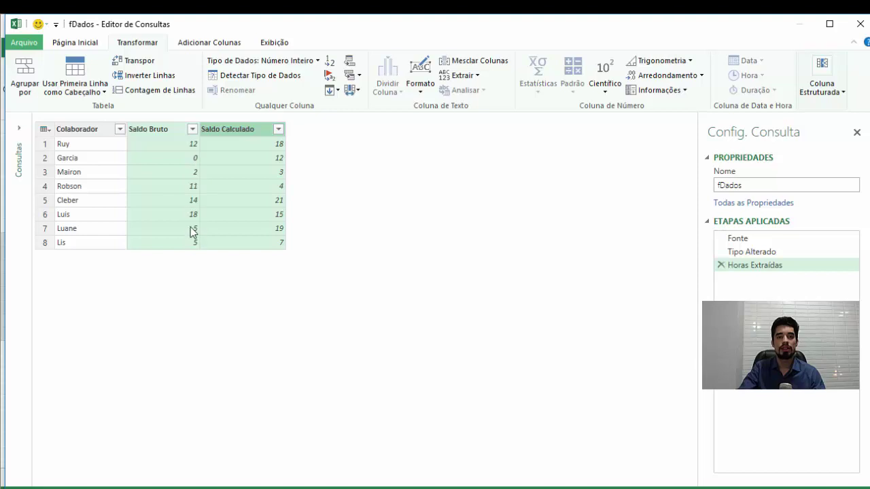
click(720, 265)
click(741, 92)
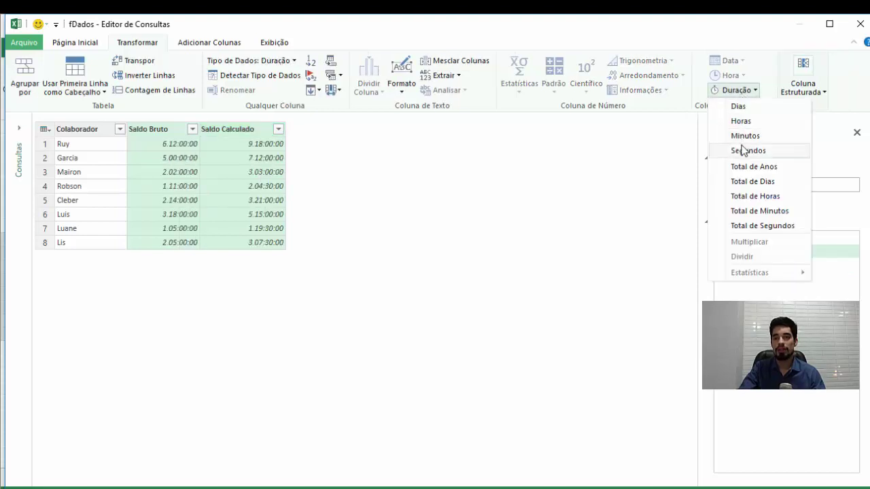
click(755, 196)
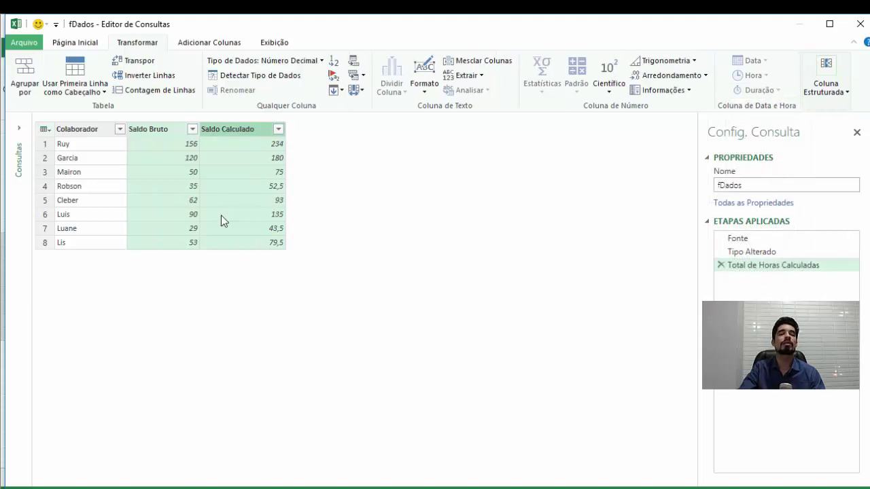